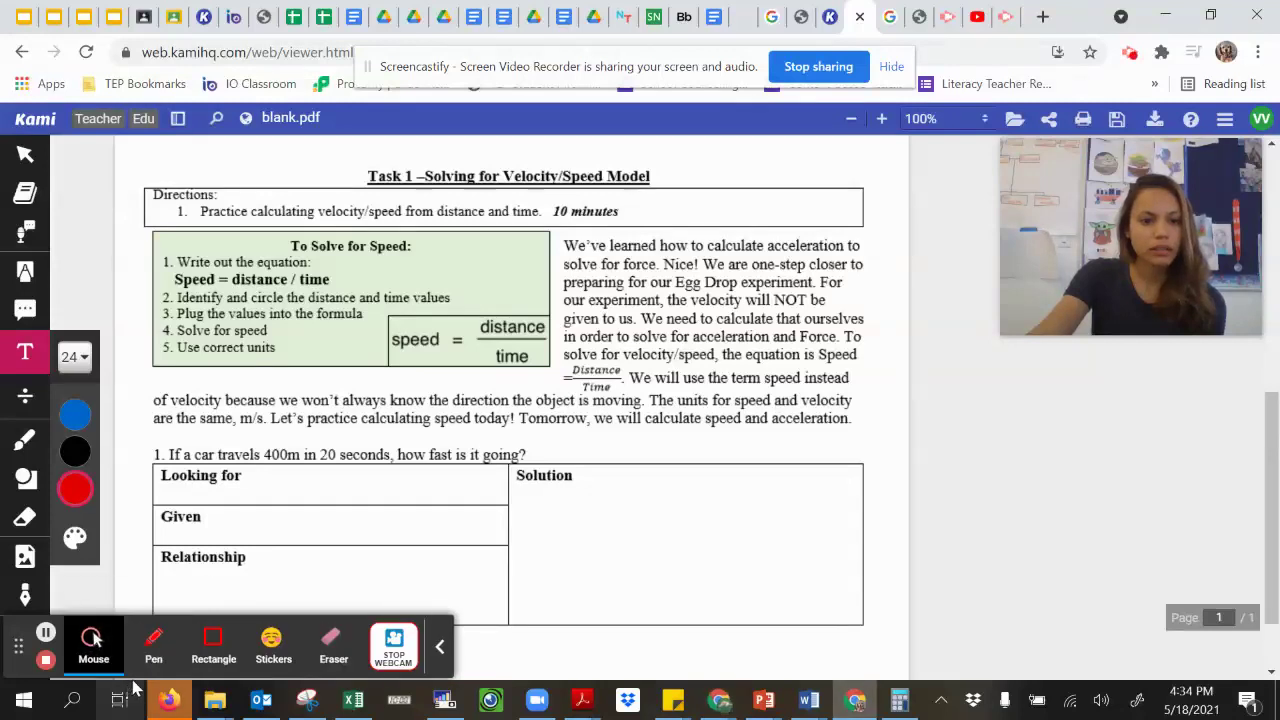
pyautogui.click(437, 652)
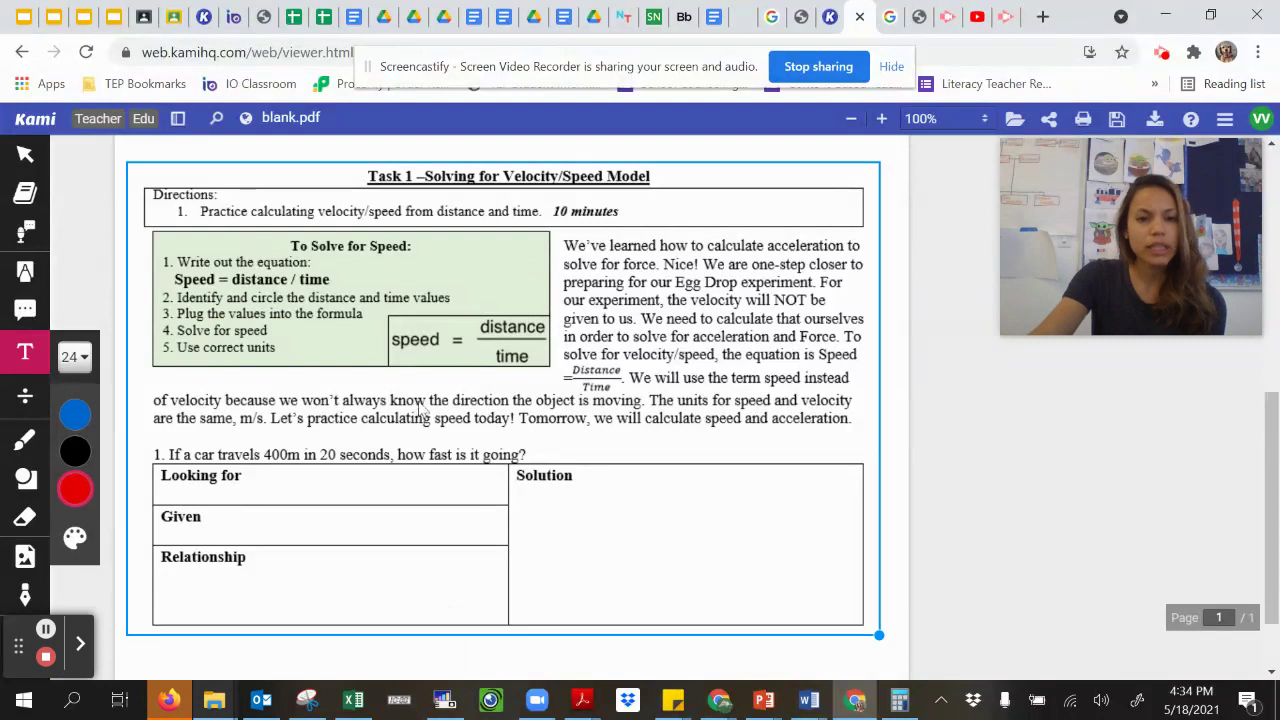
pyautogui.click(880, 259)
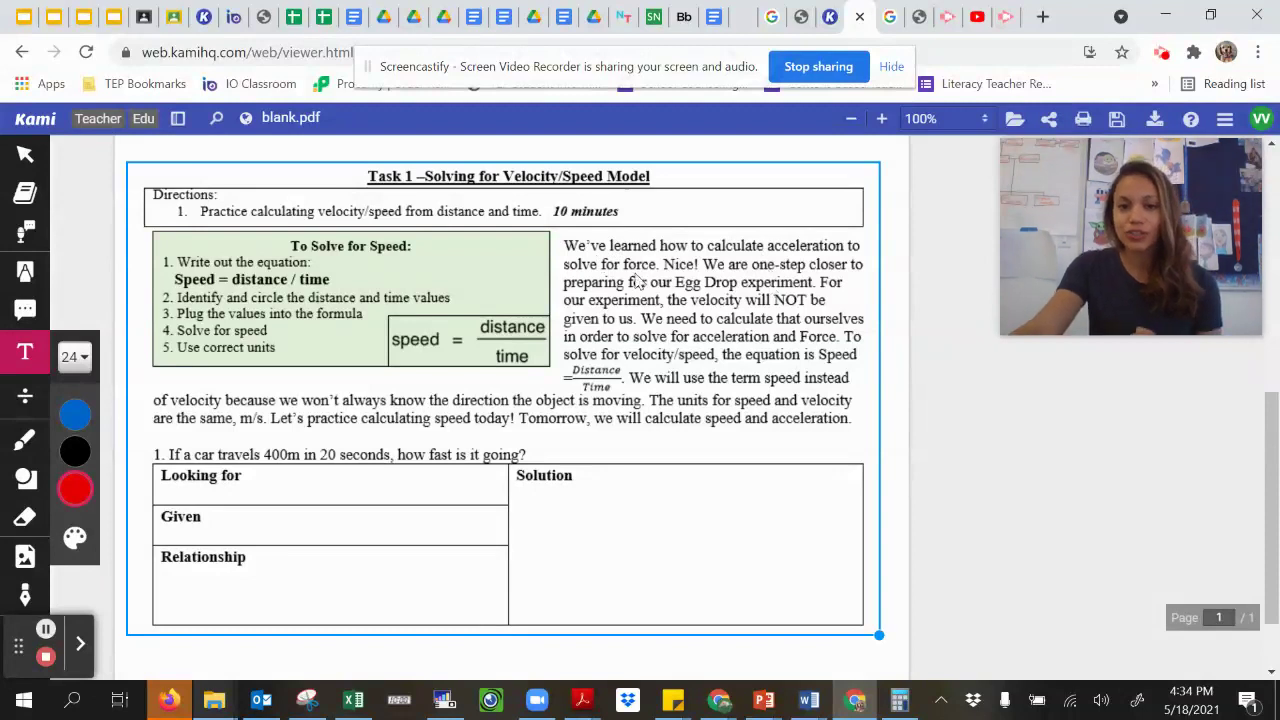
pyautogui.moveTo(633, 279)
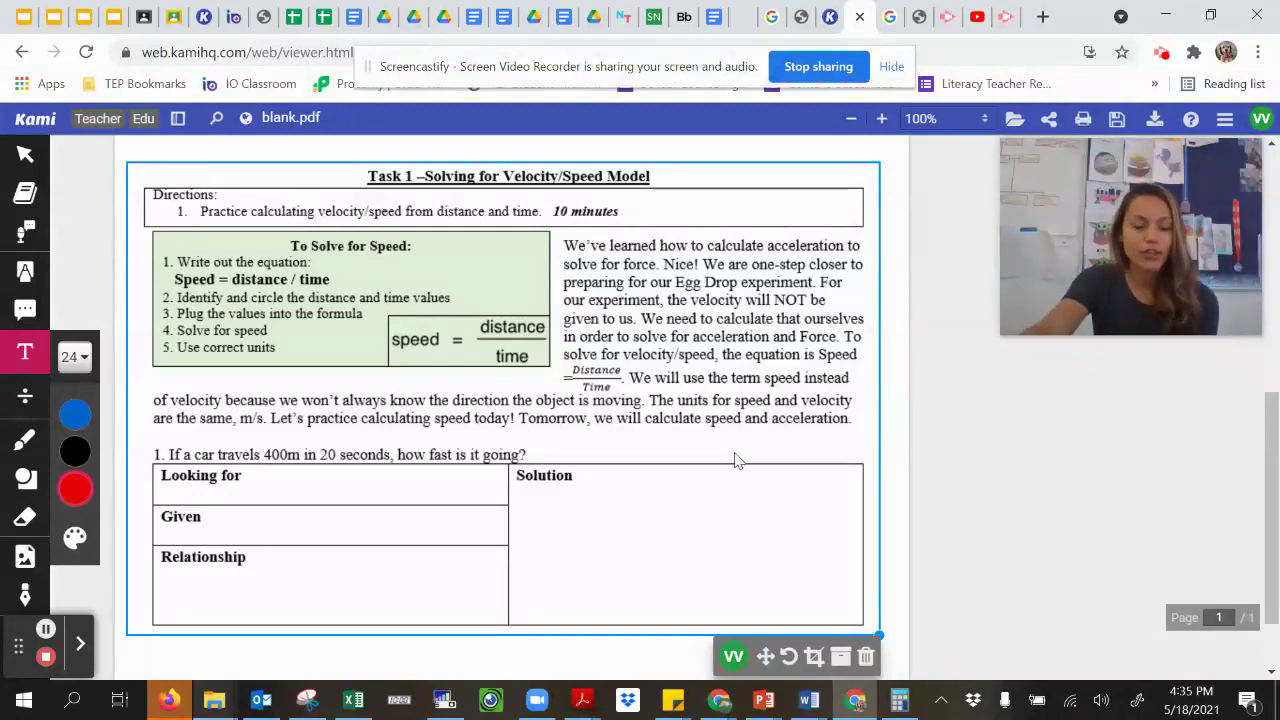
# Step: Draw a blue star beside problem 1, circle the word "fast", and handwrite "Speed" in the Looking for box
pyautogui.click(26, 446)
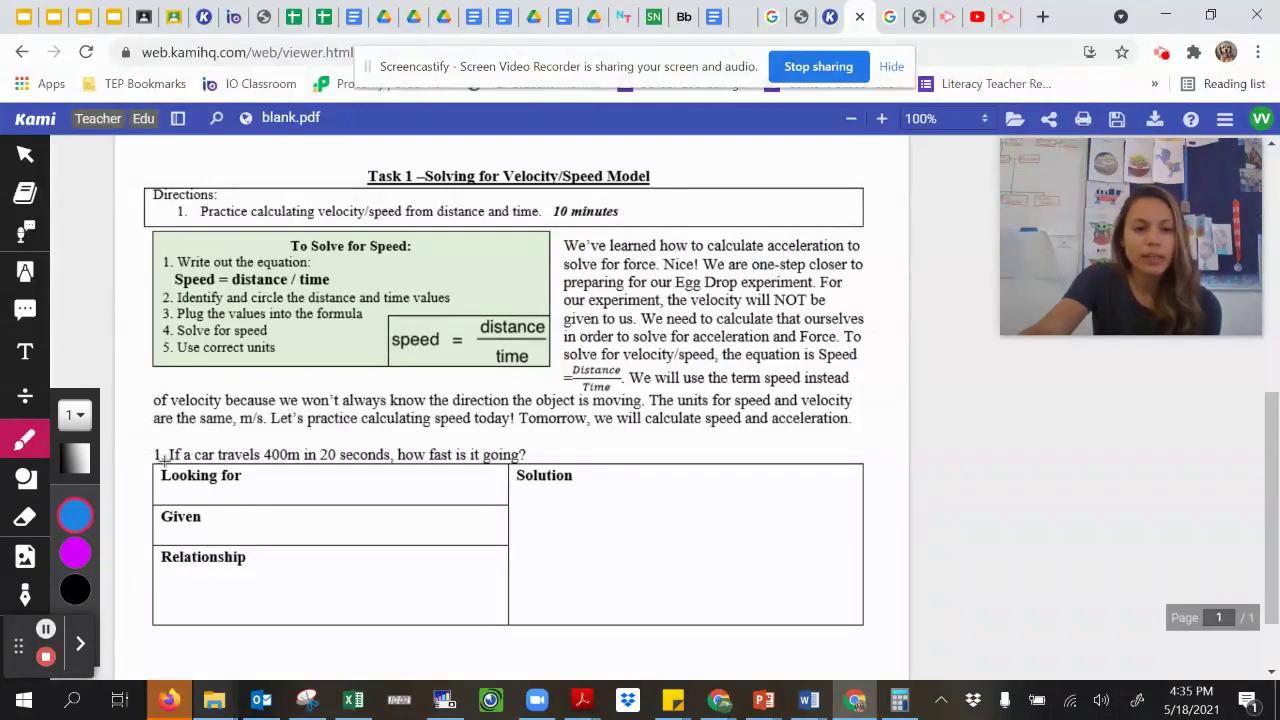
pyautogui.moveTo(146, 443)
pyautogui.mouseDown()
pyautogui.moveTo(156, 437)
pyautogui.moveTo(145, 446)
pyautogui.mouseUp()
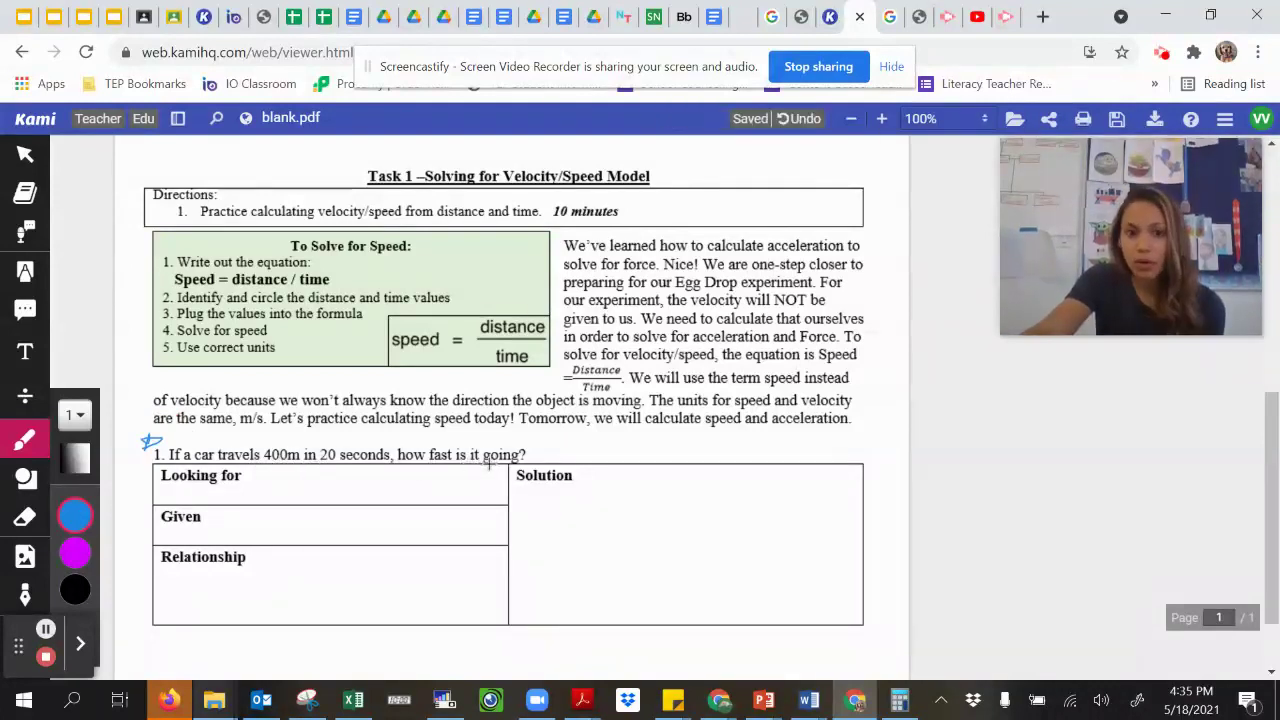
pyautogui.moveTo(432, 460); pyautogui.dragTo(436, 463)
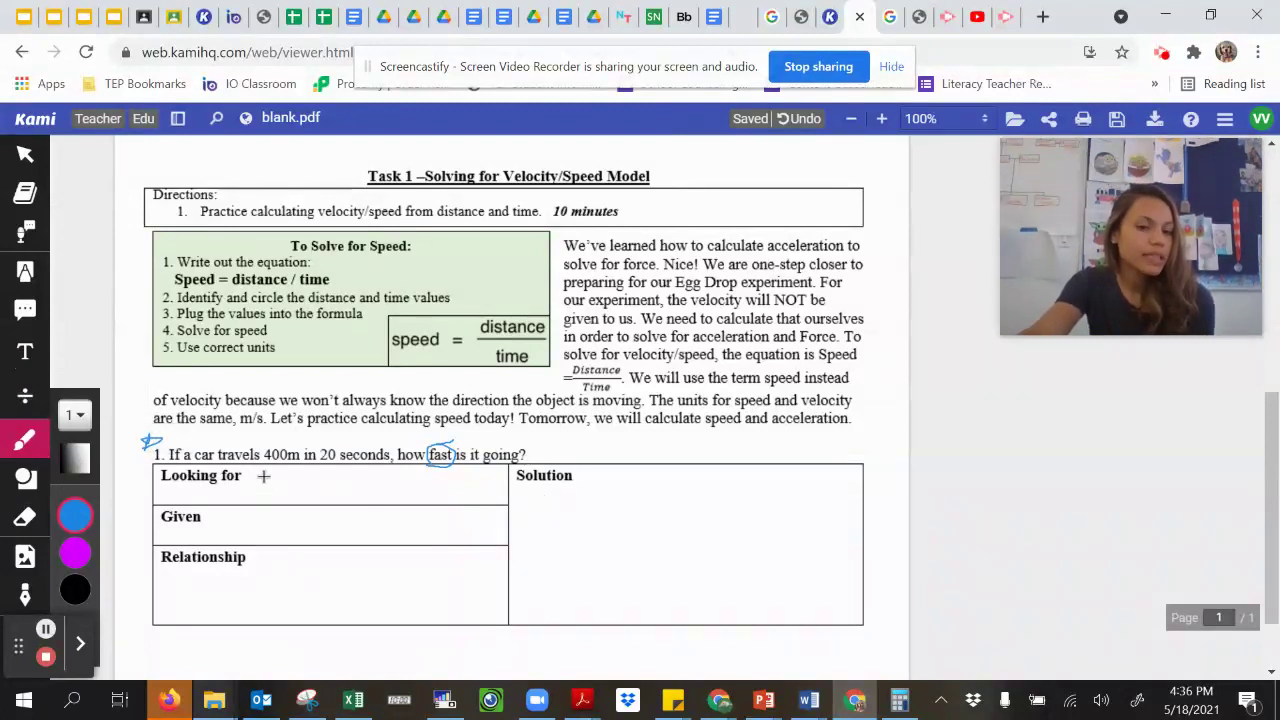
pyautogui.moveTo(267, 478)
pyautogui.mouseDown()
pyautogui.moveTo(257, 493)
pyautogui.moveTo(296, 497)
pyautogui.moveTo(303, 480)
pyautogui.moveTo(304, 498)
pyautogui.mouseUp()
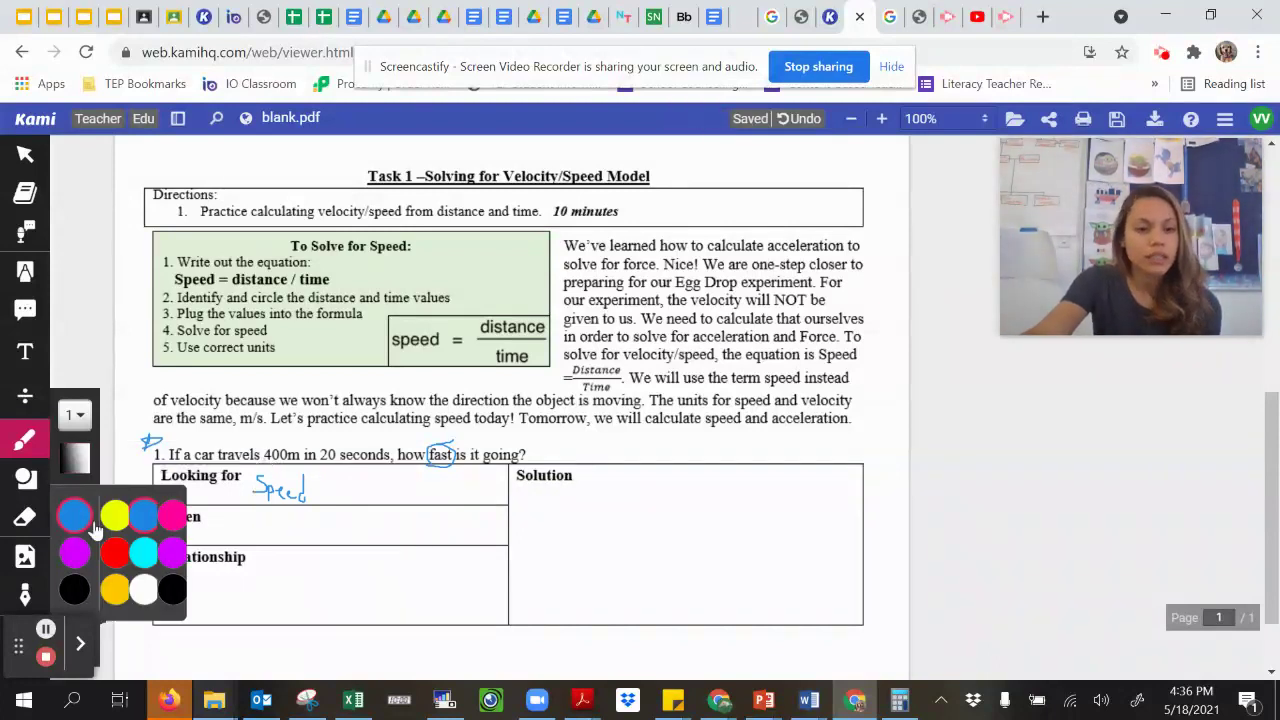
# Step: Mark 400m and 20 seconds in problem 1 with magenta outlines, labelling them "distance" and "time"
pyautogui.click(77, 556)
pyautogui.moveTo(268, 458)
pyautogui.mouseDown()
pyautogui.moveTo(299, 462)
pyautogui.moveTo(284, 444)
pyautogui.moveTo(266, 460)
pyautogui.mouseUp()
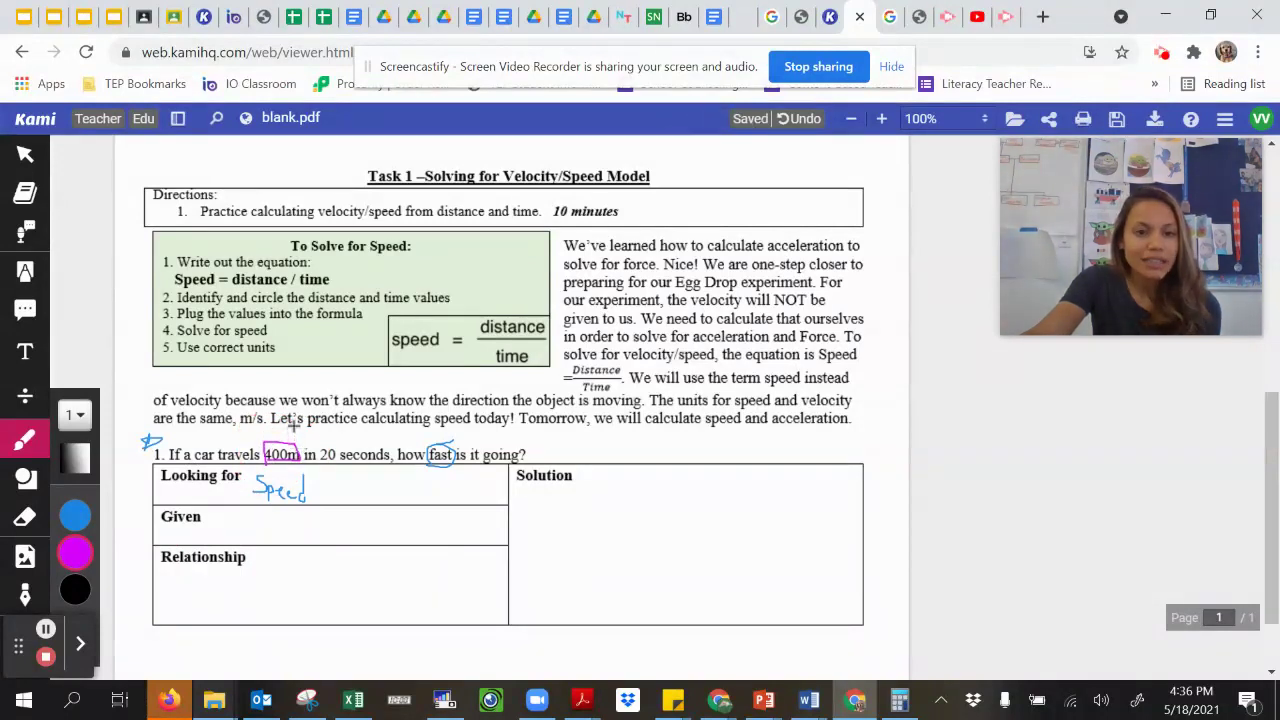
pyautogui.moveTo(294, 426)
pyautogui.mouseDown()
pyautogui.moveTo(298, 439)
pyautogui.moveTo(347, 432)
pyautogui.moveTo(329, 463)
pyautogui.moveTo(354, 468)
pyautogui.moveTo(320, 454)
pyautogui.moveTo(399, 436)
pyautogui.mouseUp()
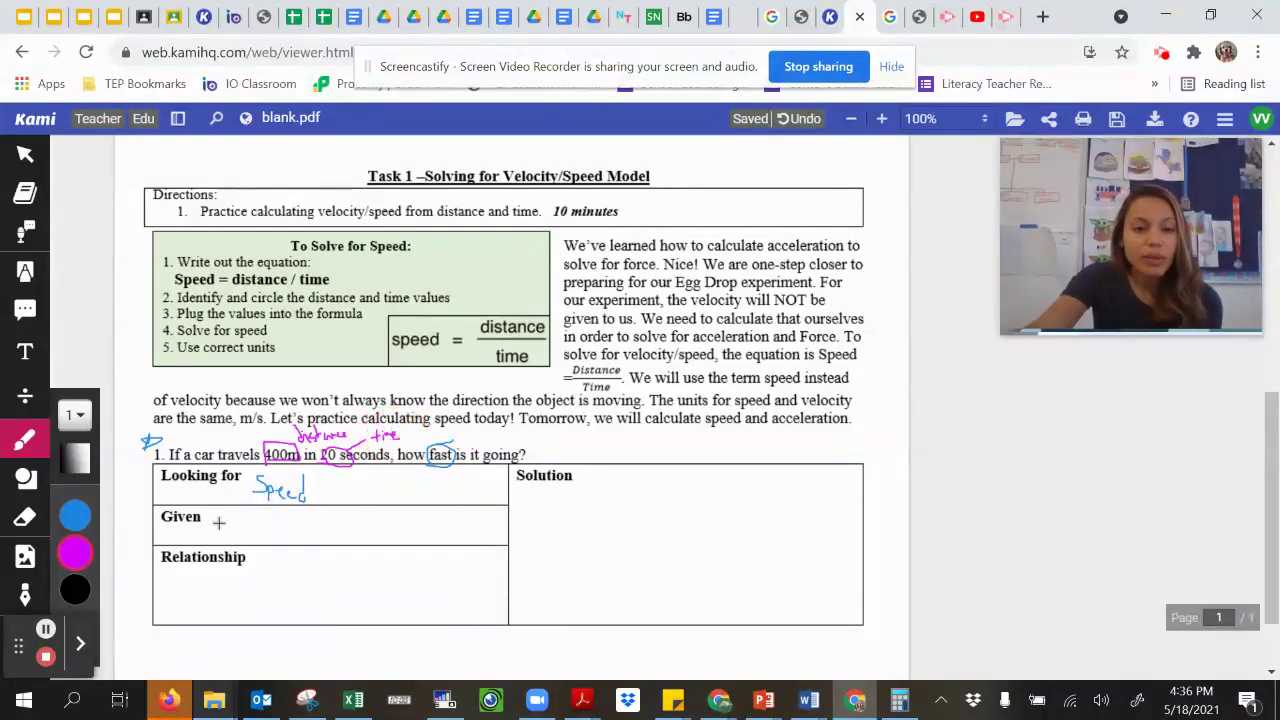
# Step: Handwrite D = 400m and T = 20s in the Given box, and S = D/T under an underlined Relationship heading
pyautogui.moveTo(213, 509)
pyautogui.mouseDown()
pyautogui.moveTo(214, 523)
pyautogui.moveTo(278, 520)
pyautogui.mouseUp()
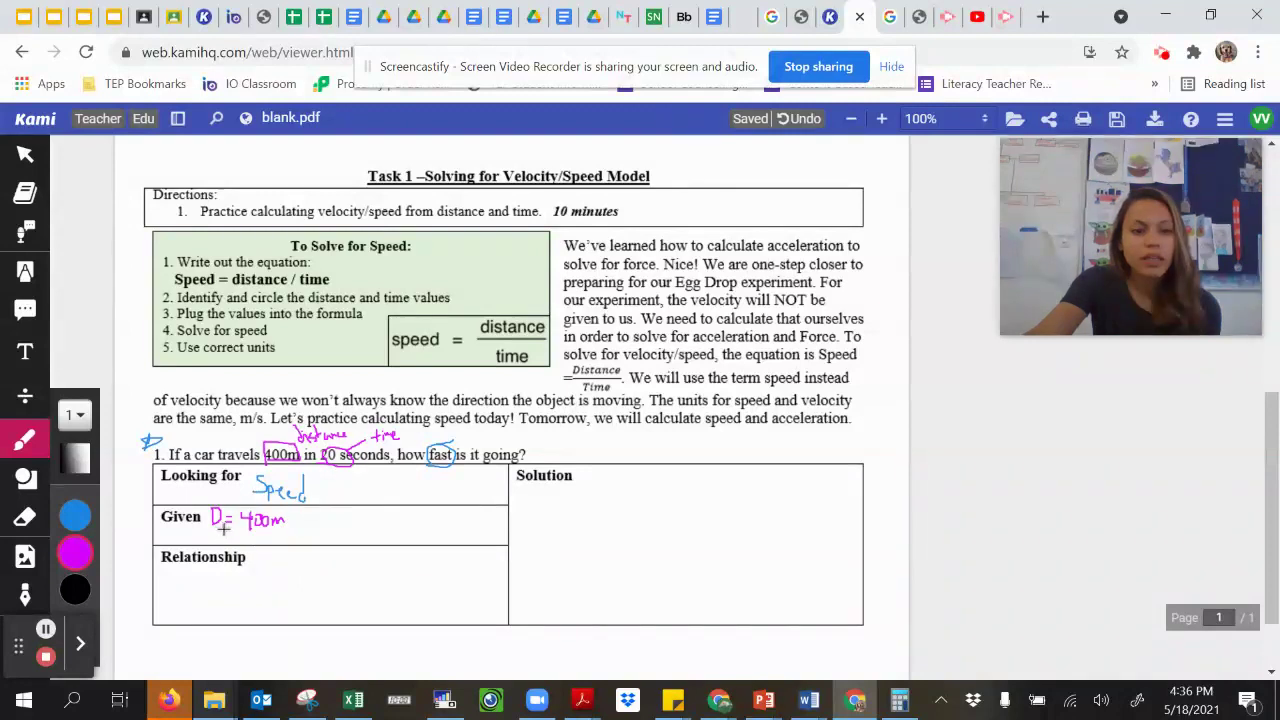
pyautogui.moveTo(323, 514)
pyautogui.mouseDown()
pyautogui.moveTo(324, 530)
pyautogui.moveTo(334, 510)
pyautogui.moveTo(372, 527)
pyautogui.mouseUp()
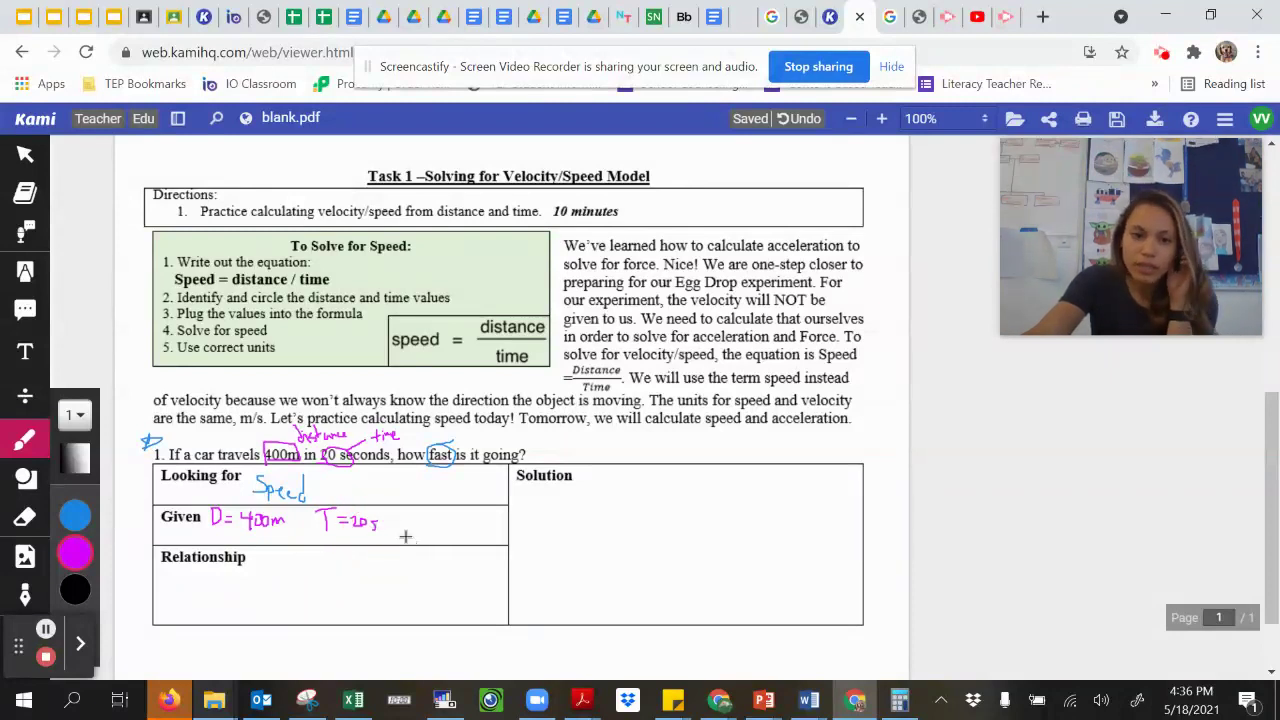
pyautogui.moveTo(162, 569)
pyautogui.mouseDown()
pyautogui.moveTo(255, 569)
pyautogui.moveTo(208, 584)
pyautogui.moveTo(220, 596)
pyautogui.moveTo(204, 601)
pyautogui.moveTo(258, 571)
pyautogui.moveTo(253, 583)
pyautogui.moveTo(277, 589)
pyautogui.moveTo(260, 620)
pyautogui.moveTo(262, 600)
pyautogui.moveTo(250, 600)
pyautogui.mouseUp()
pyautogui.click(234, 585)
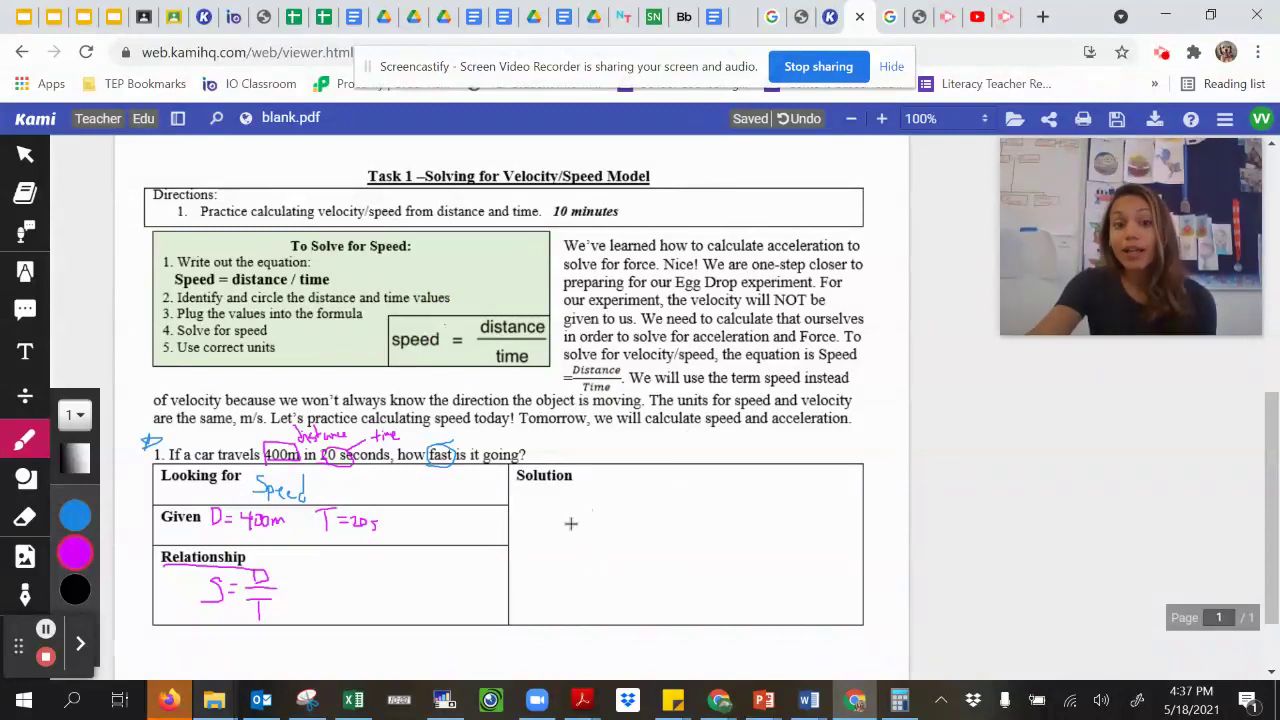
# Step: Handwrite S = D/T in the Solution box, and underline key words and add checkmarks on steps 2 and 3 of the speed instructions
pyautogui.click(75, 524)
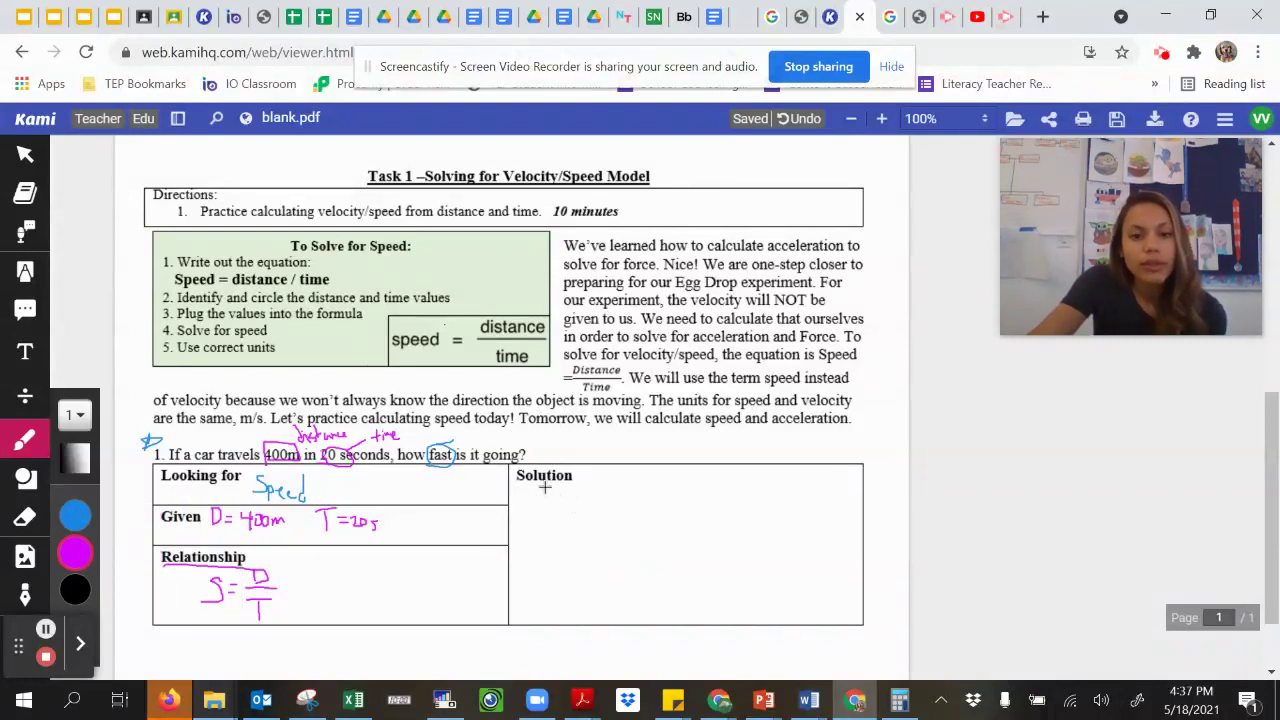
pyautogui.moveTo(548, 490)
pyautogui.mouseDown()
pyautogui.moveTo(534, 512)
pyautogui.moveTo(577, 500)
pyautogui.moveTo(573, 478)
pyautogui.moveTo(571, 494)
pyautogui.moveTo(591, 503)
pyautogui.moveTo(585, 531)
pyautogui.moveTo(597, 512)
pyautogui.mouseUp()
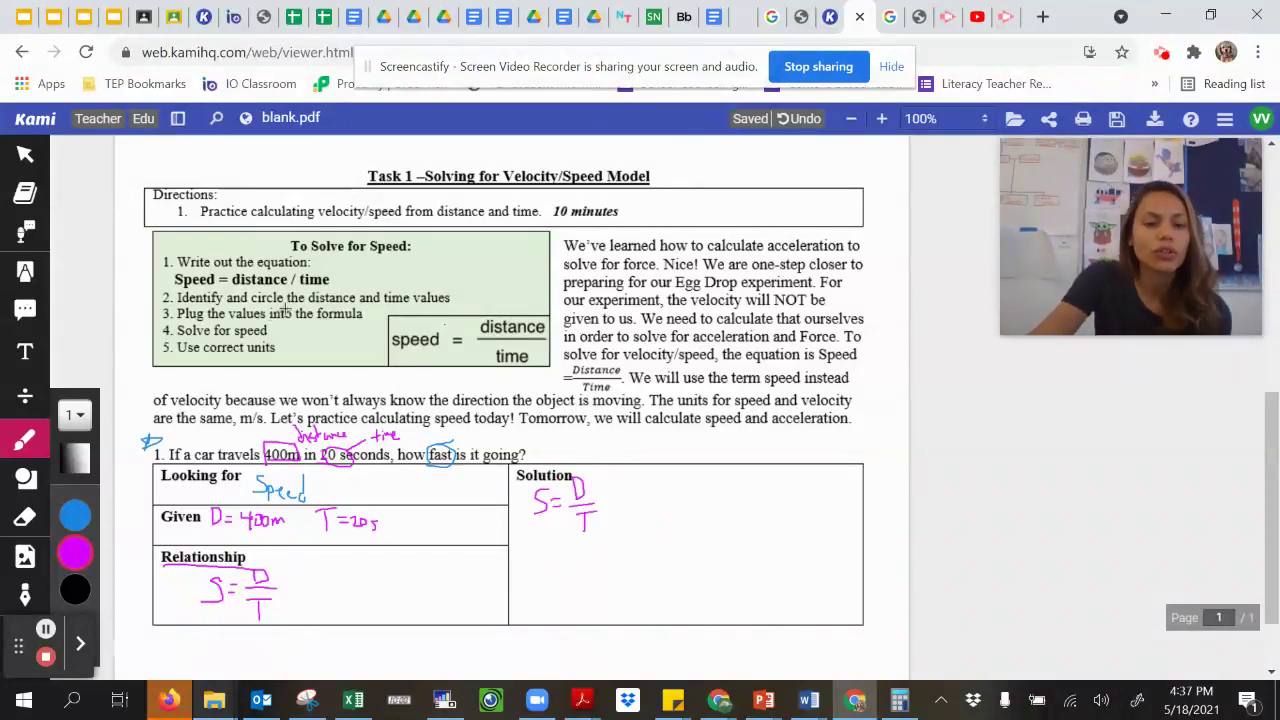
pyautogui.moveTo(318, 308)
pyautogui.mouseDown()
pyautogui.moveTo(397, 301)
pyautogui.moveTo(480, 272)
pyautogui.mouseUp()
pyautogui.moveTo(291, 325); pyautogui.dragTo(392, 306)
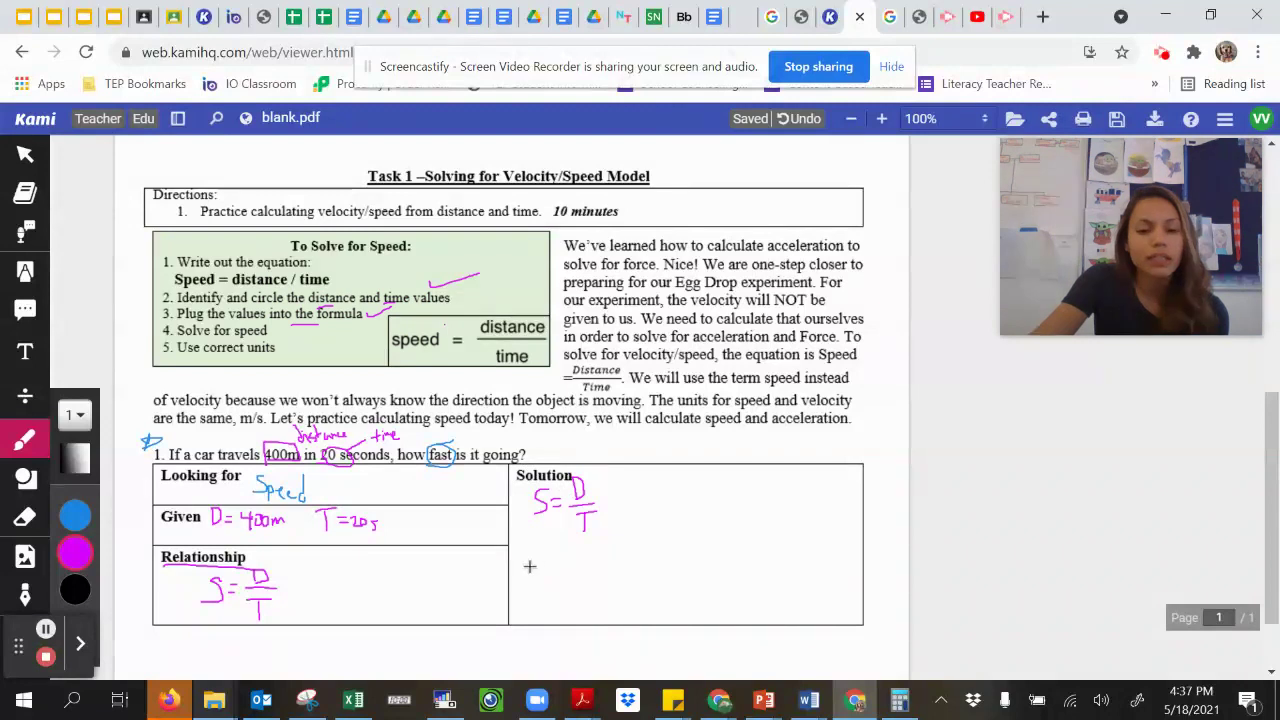
# Step: Handwrite the substituted calculation S = 400/20 = 20 below the formula in the Solution box
pyautogui.moveTo(544, 563)
pyautogui.mouseDown()
pyautogui.moveTo(529, 583)
pyautogui.moveTo(586, 563)
pyautogui.mouseUp()
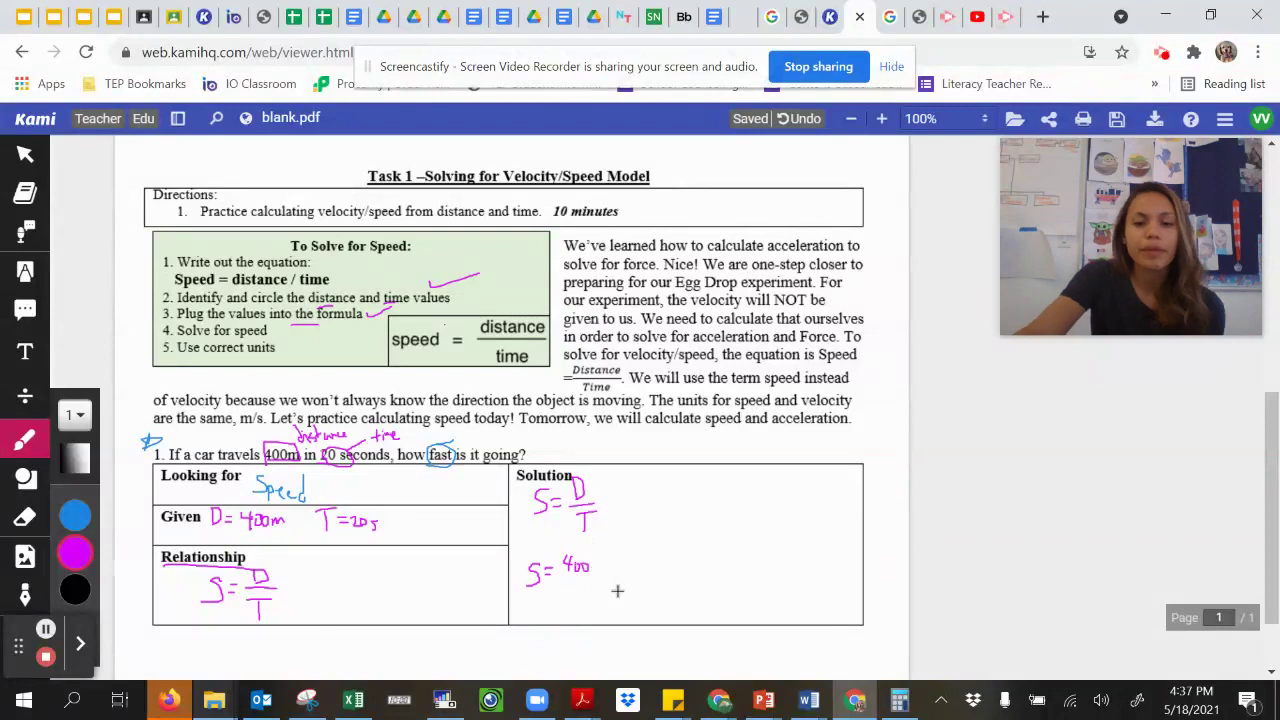
pyautogui.moveTo(563, 577); pyautogui.dragTo(601, 576)
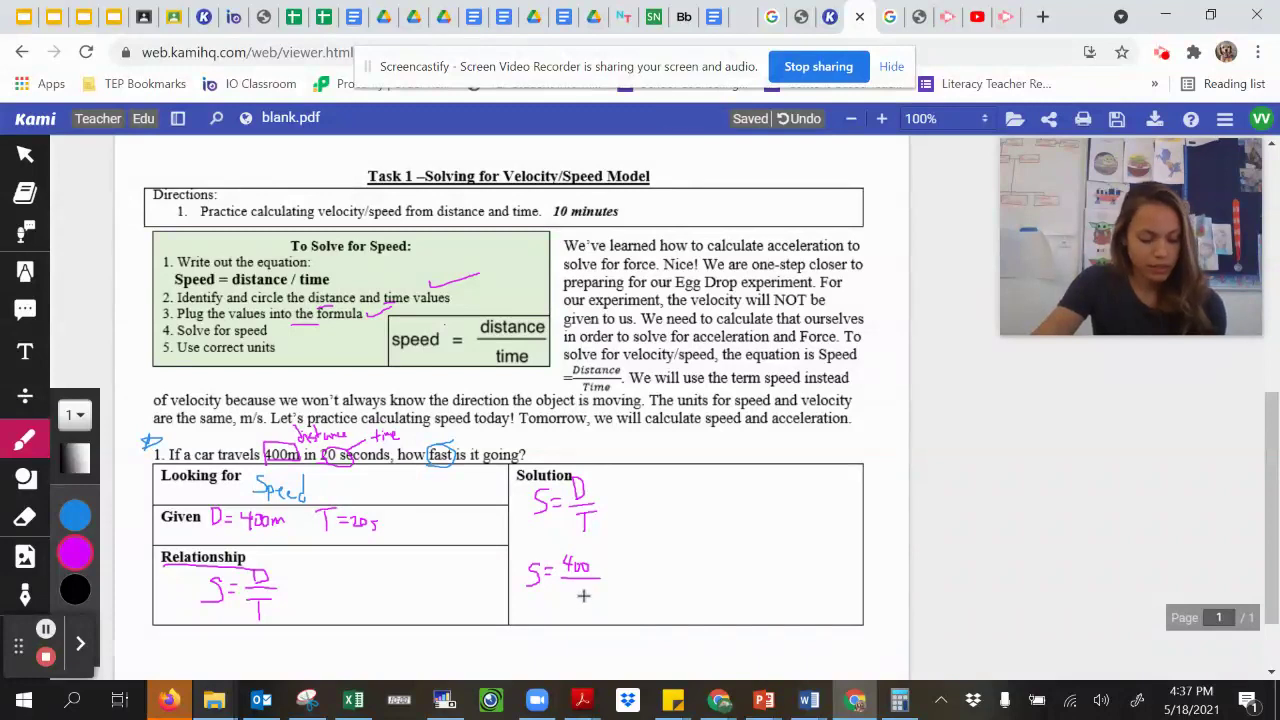
pyautogui.moveTo(568, 585)
pyautogui.mouseDown()
pyautogui.moveTo(572, 601)
pyautogui.moveTo(614, 578)
pyautogui.mouseUp()
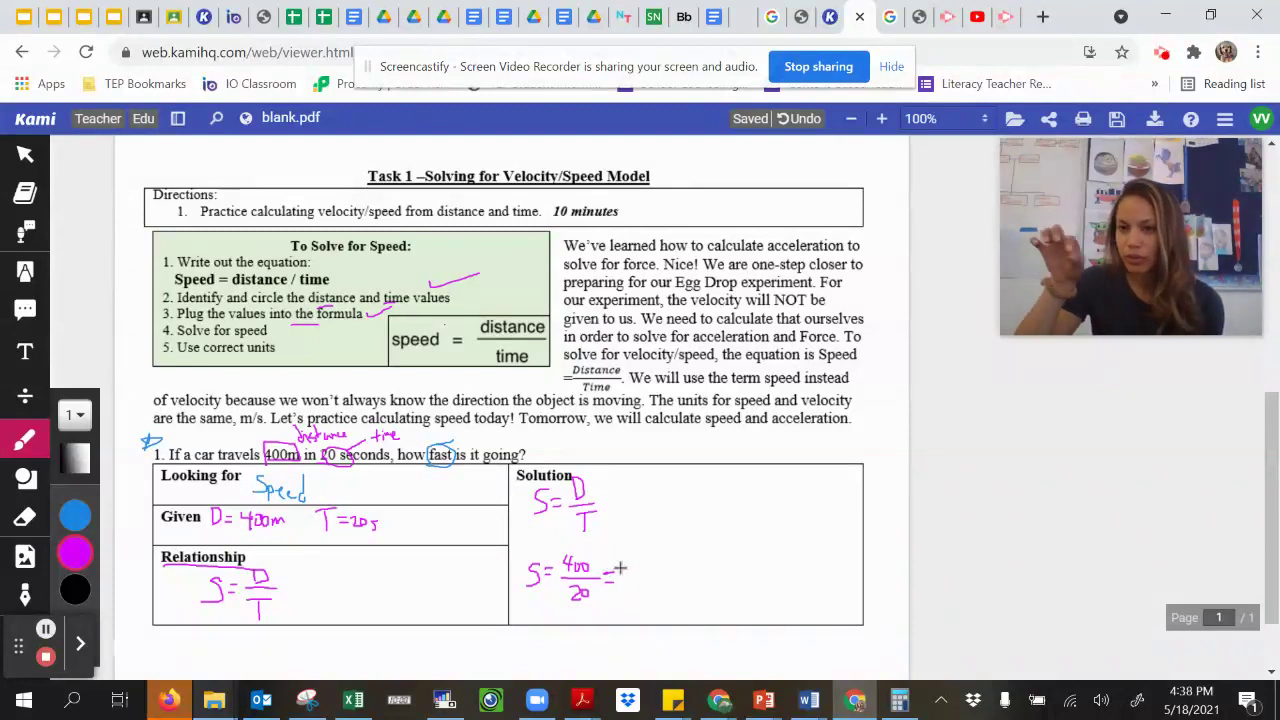
pyautogui.moveTo(642, 562)
pyautogui.mouseDown()
pyautogui.moveTo(663, 586)
pyautogui.moveTo(670, 560)
pyautogui.mouseUp()
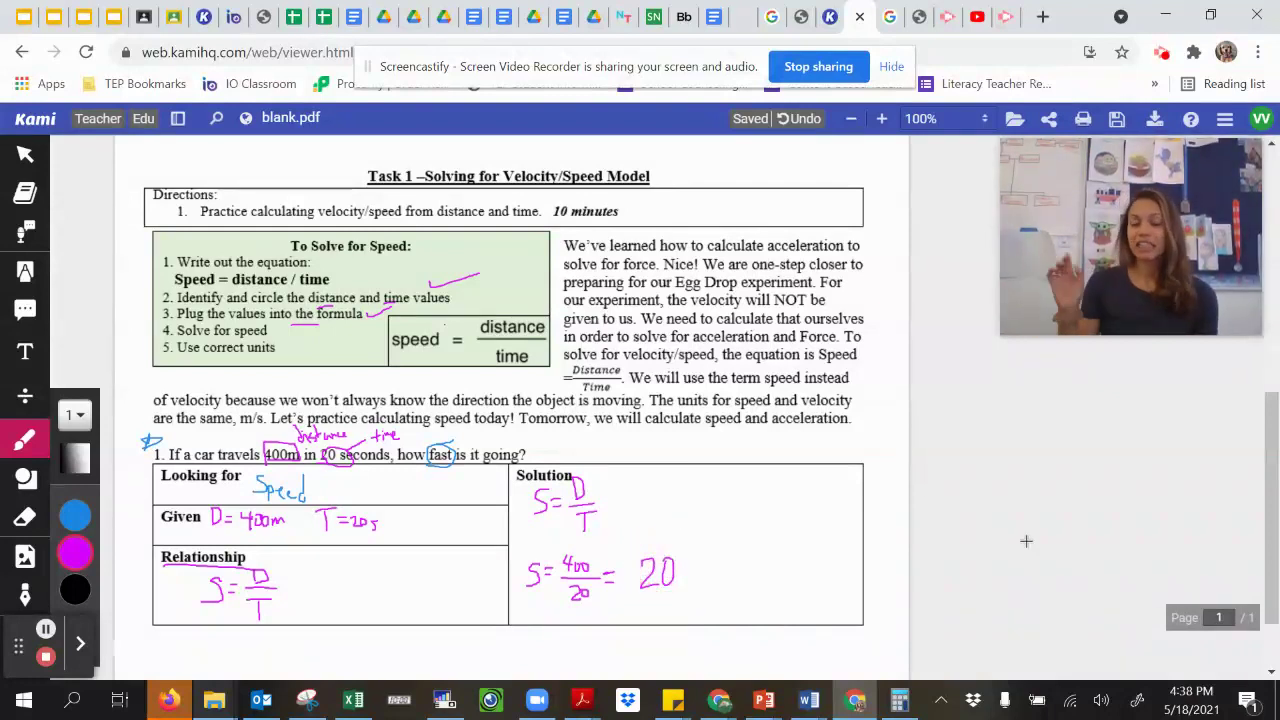
# Step: Add m/s to the answer 20 and box it, underlining "units" in instruction 5 and the units of both given values
pyautogui.moveTo(245, 355); pyautogui.dragTo(275, 355)
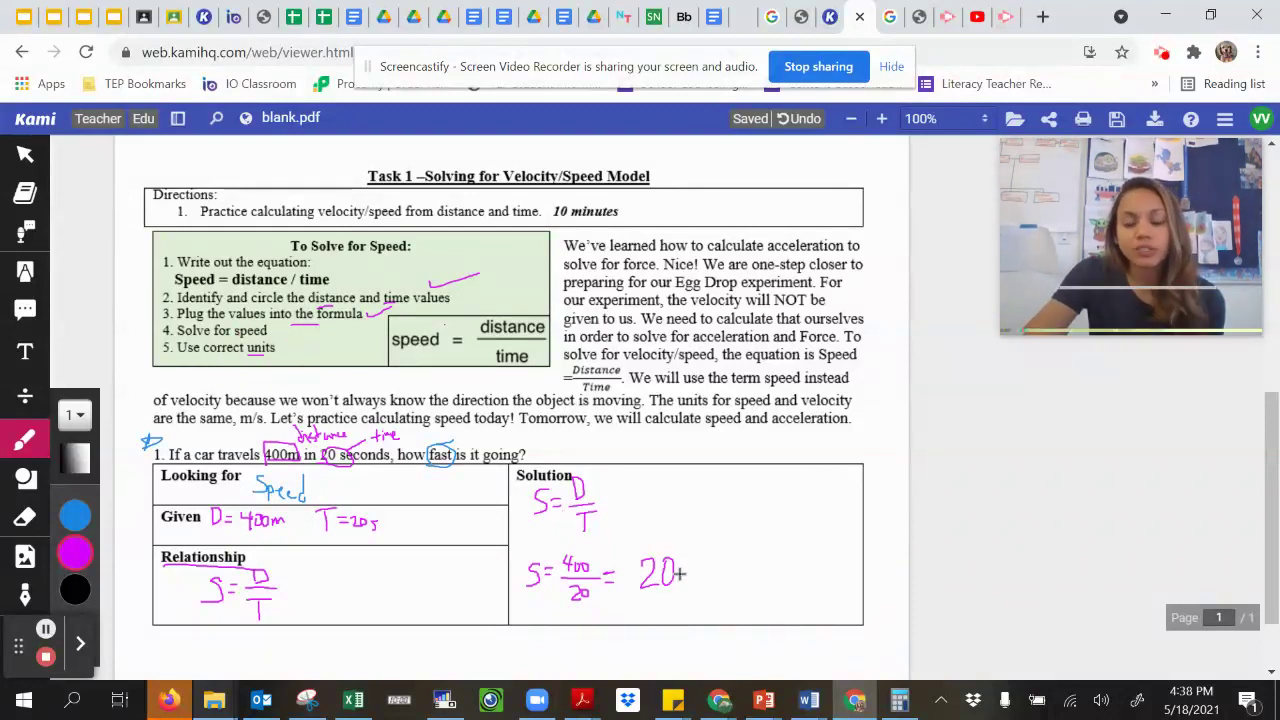
pyautogui.moveTo(680, 574); pyautogui.dragTo(712, 591)
pyautogui.moveTo(275, 534); pyautogui.dragTo(388, 537)
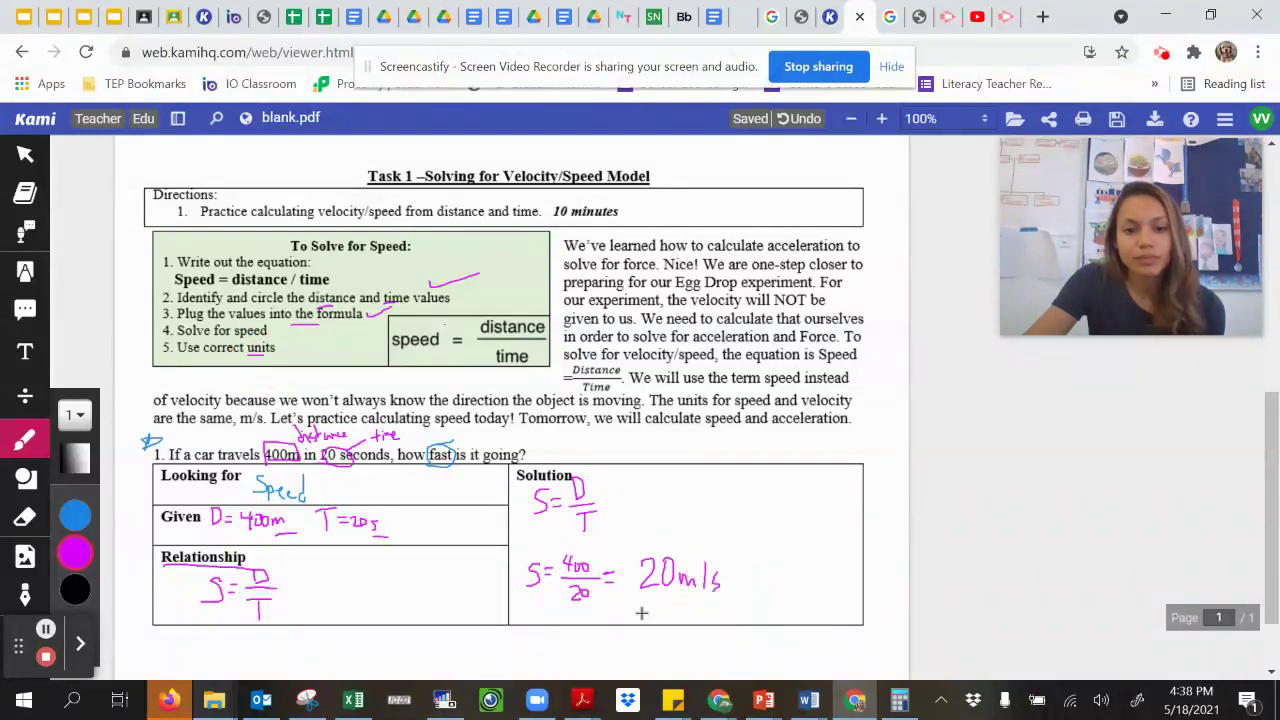
pyautogui.moveTo(653, 611)
pyautogui.mouseDown()
pyautogui.moveTo(734, 603)
pyautogui.moveTo(737, 543)
pyautogui.moveTo(634, 529)
pyautogui.moveTo(628, 601)
pyautogui.moveTo(659, 609)
pyautogui.mouseUp()
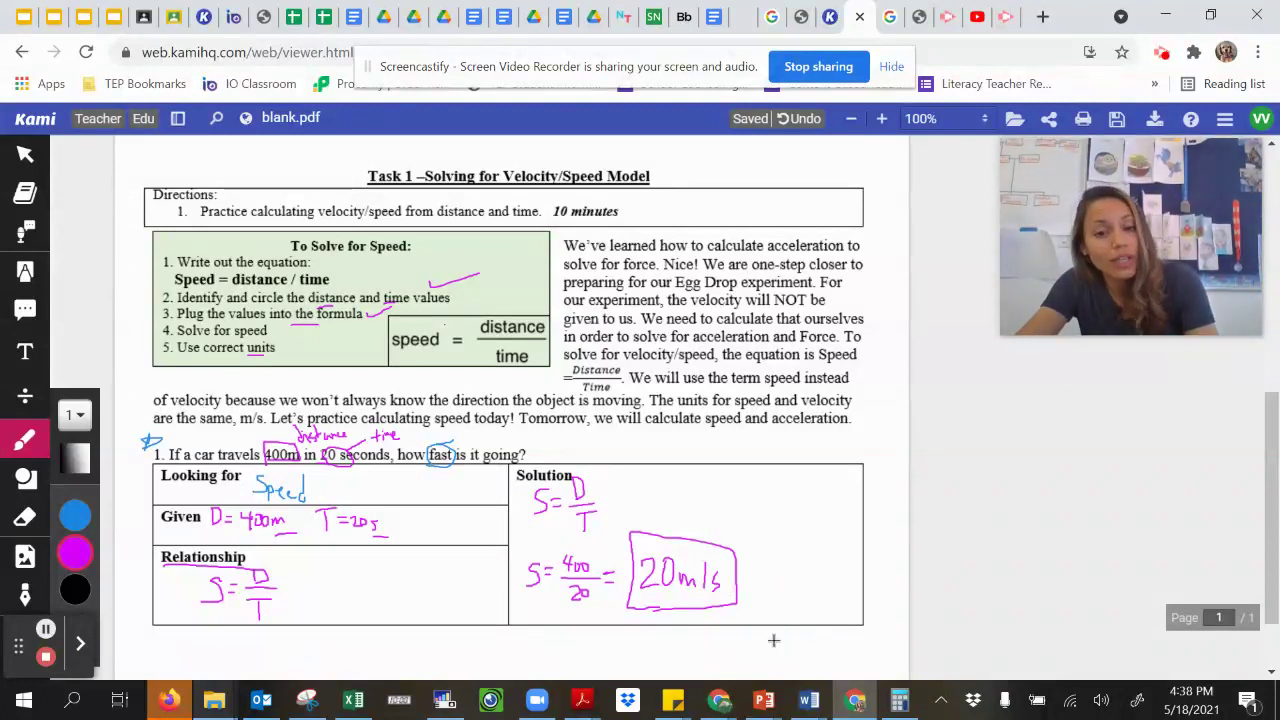
# Step: Annotate the boxed 20 m/s answer with a V and small marks at its edge, and handwrite "North" beside it
pyautogui.moveTo(722, 513); pyautogui.dragTo(746, 509)
pyautogui.moveTo(756, 542)
pyautogui.mouseDown()
pyautogui.moveTo(740, 565)
pyautogui.moveTo(750, 592)
pyautogui.mouseUp()
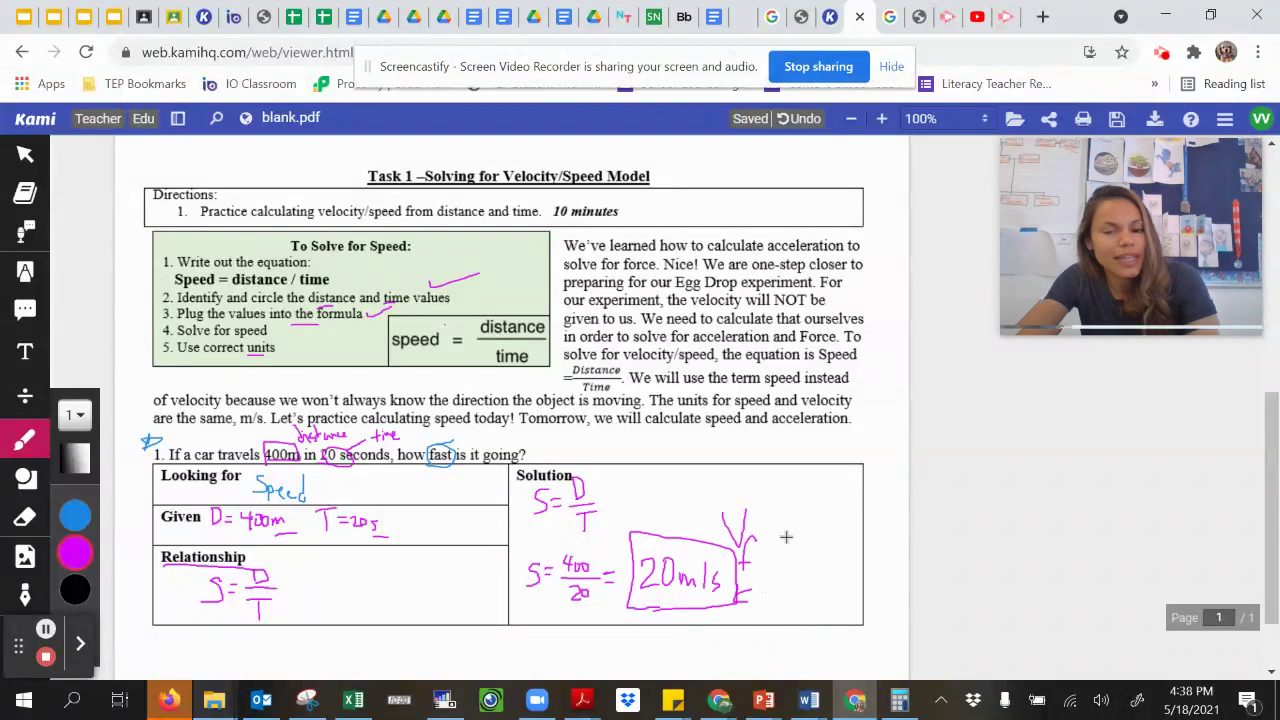
pyautogui.moveTo(788, 527)
pyautogui.mouseDown()
pyautogui.moveTo(800, 513)
pyautogui.moveTo(838, 521)
pyautogui.moveTo(812, 521)
pyautogui.mouseUp()
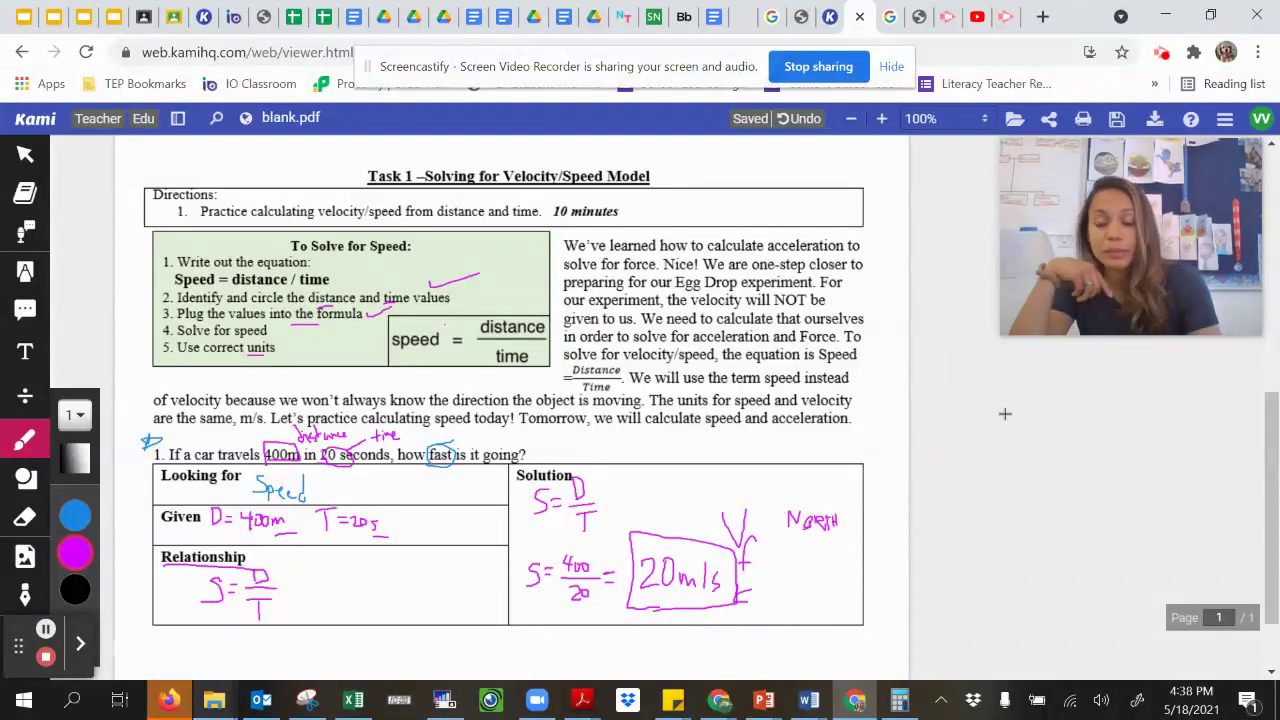